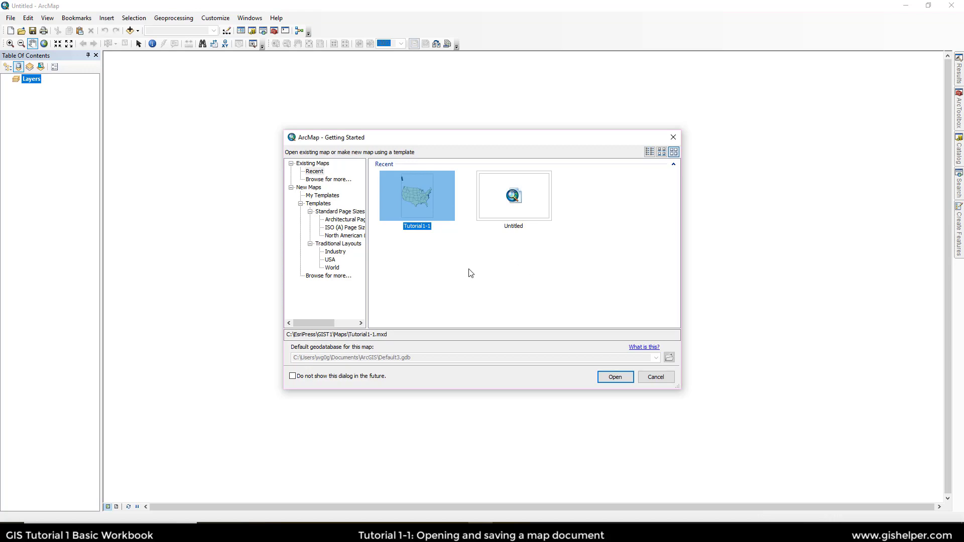
# Open the Tutorial1-1.mxd map document from C:\EsriPress\GIST1\Maps
pyautogui.click(327, 181)
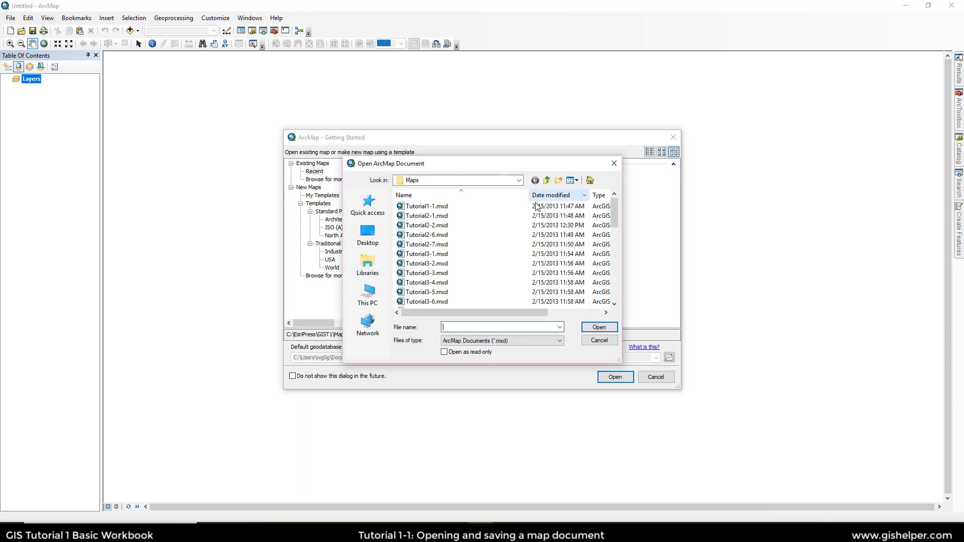
pyautogui.click(519, 182)
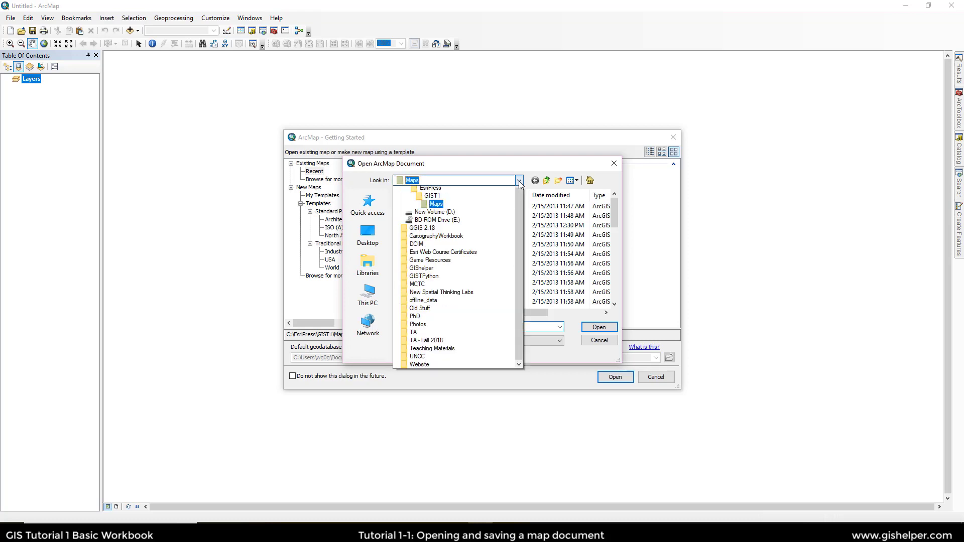
pyautogui.click(443, 240)
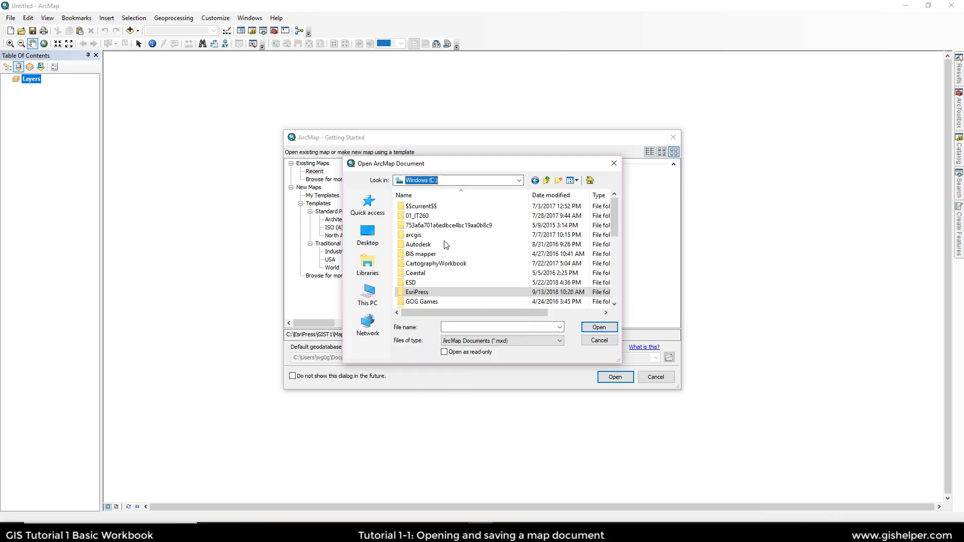
pyautogui.doubleClick(420, 295)
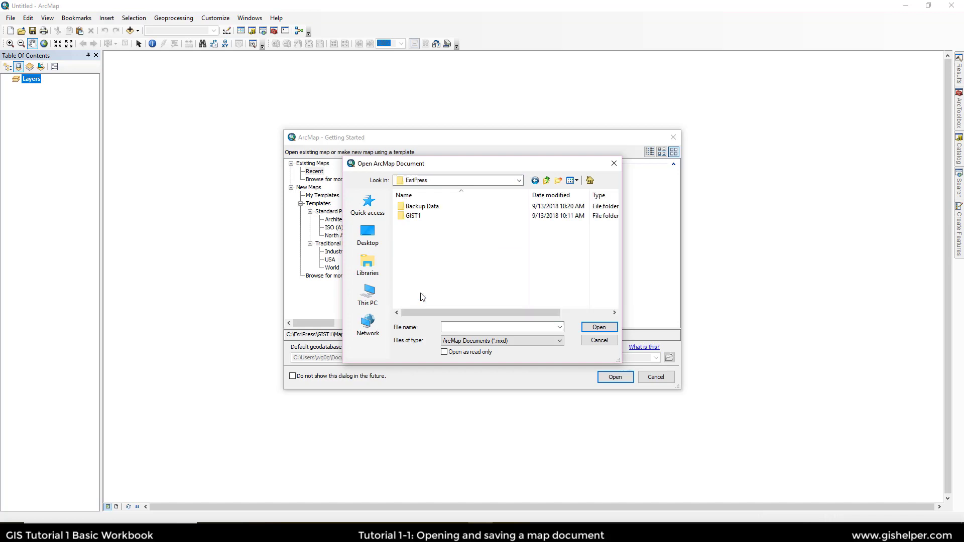
pyautogui.doubleClick(417, 217)
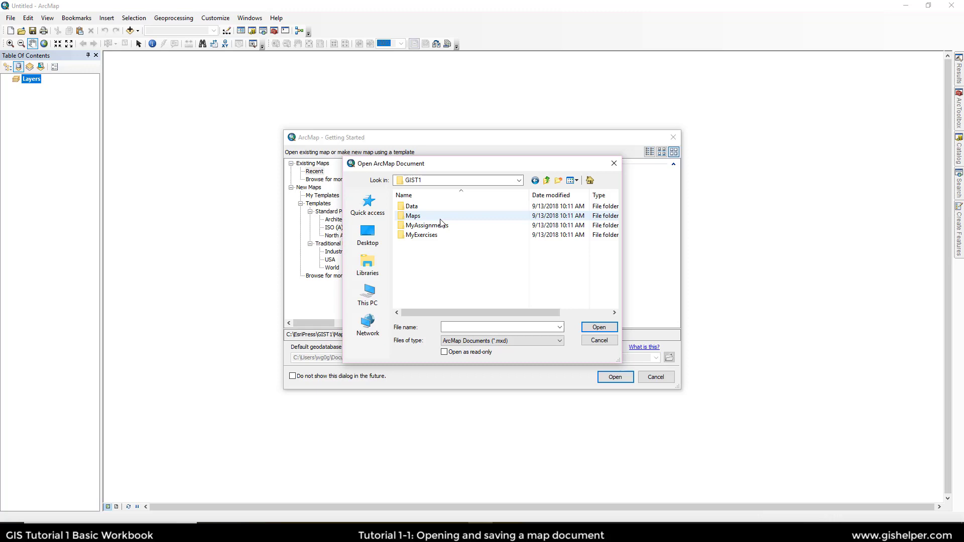
pyautogui.doubleClick(440, 217)
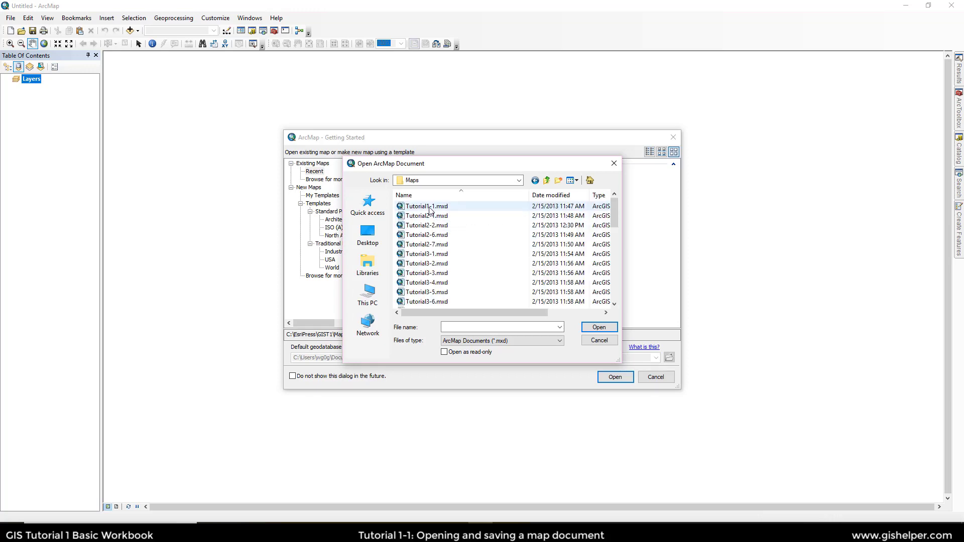
pyautogui.click(428, 207)
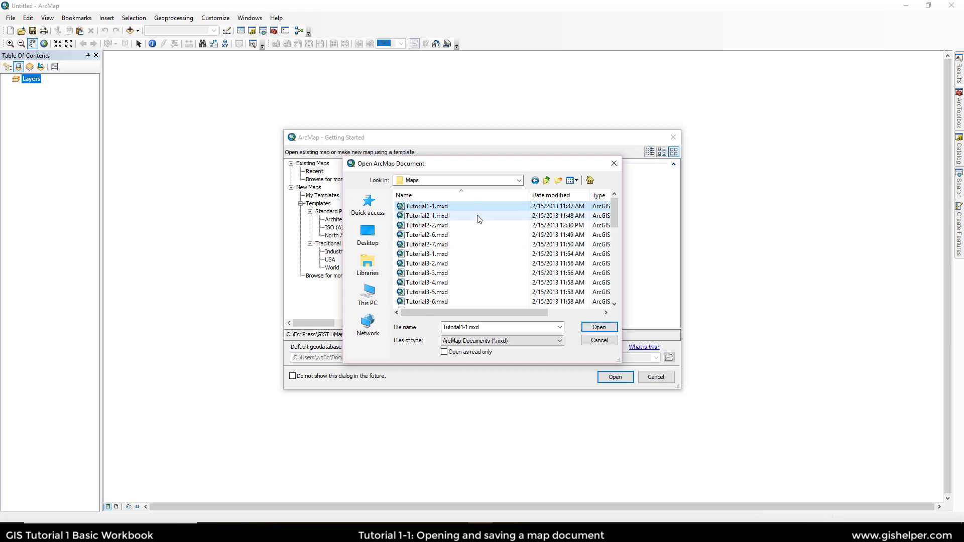
pyautogui.doubleClick(455, 207)
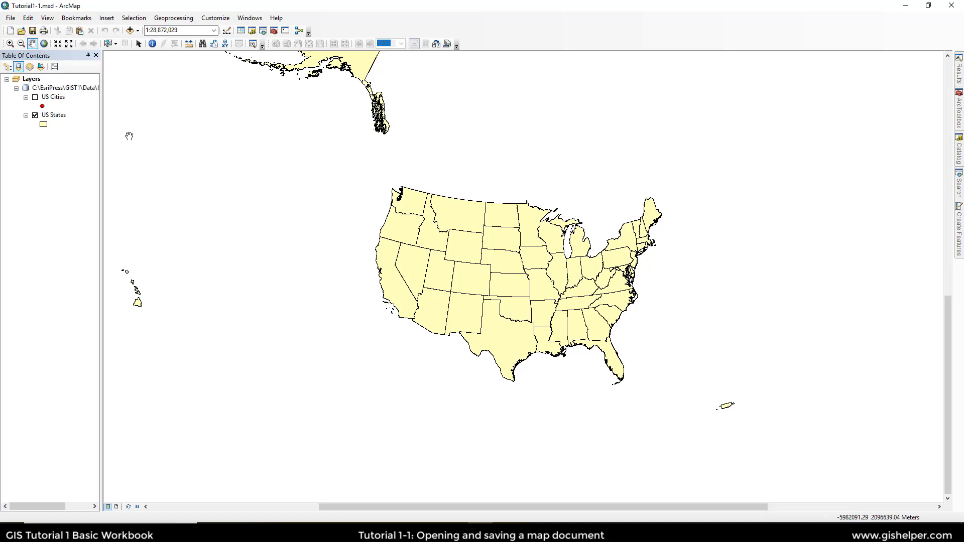
pyautogui.click(21, 32)
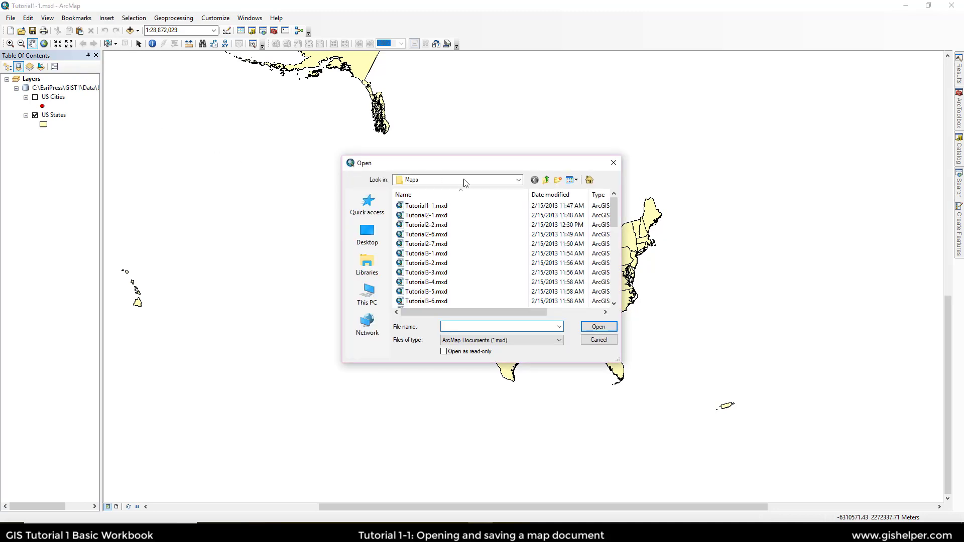
pyautogui.click(517, 180)
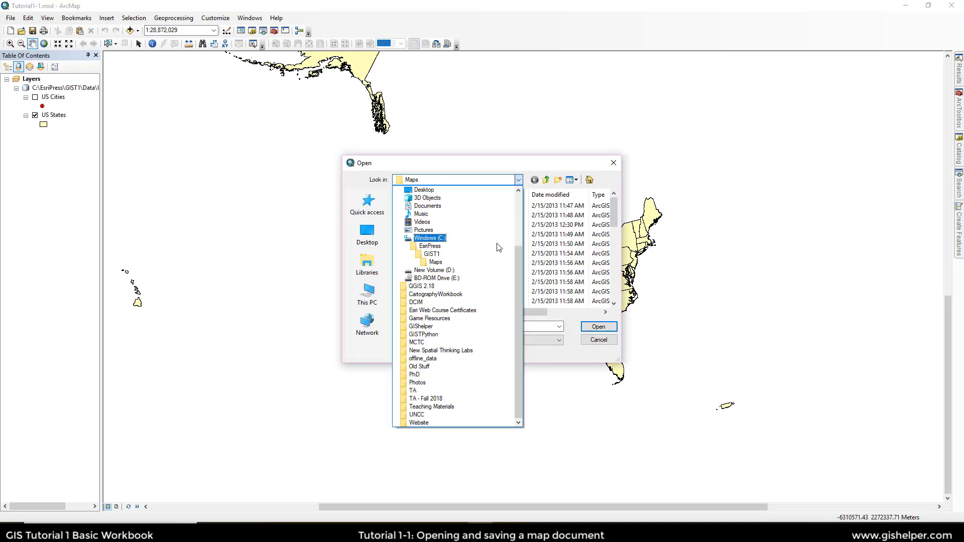
pyautogui.click(484, 247)
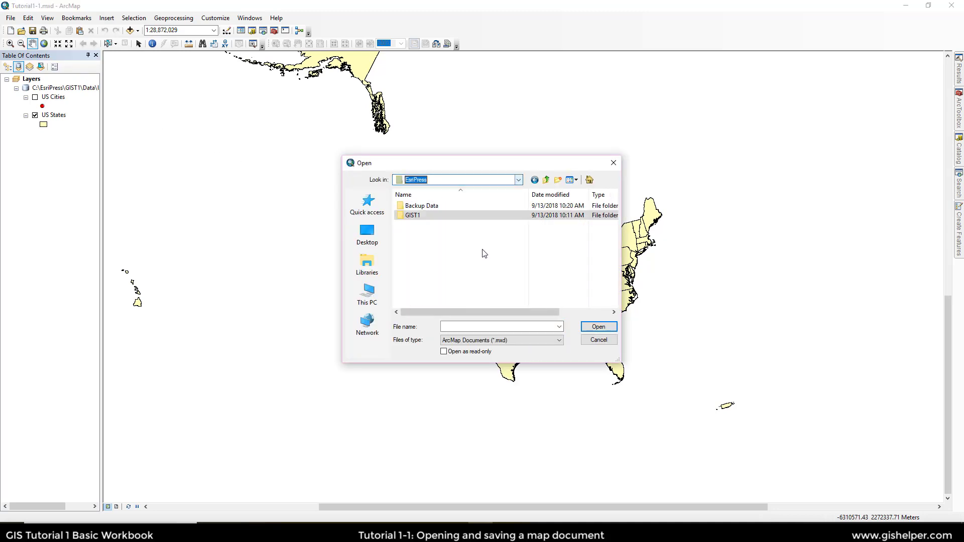
pyautogui.doubleClick(418, 217)
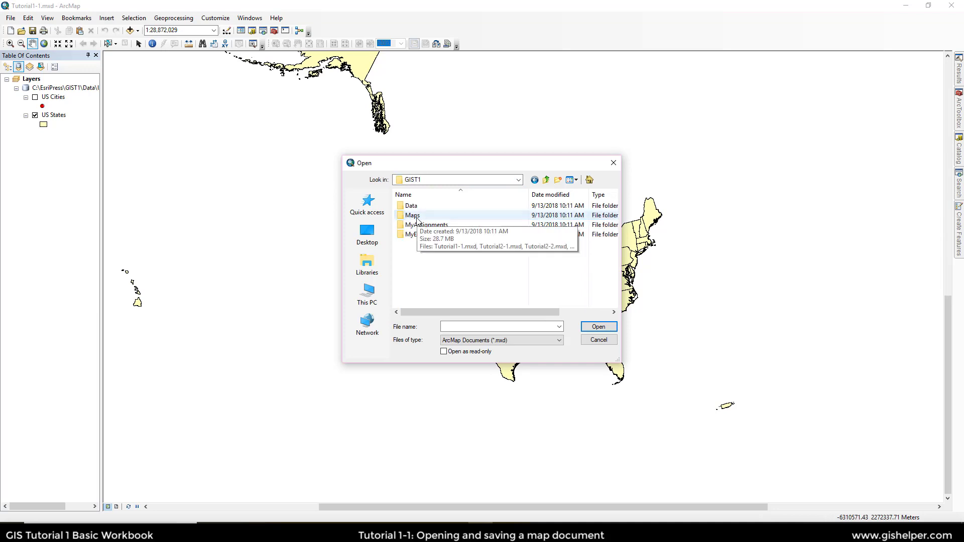
pyautogui.doubleClick(412, 216)
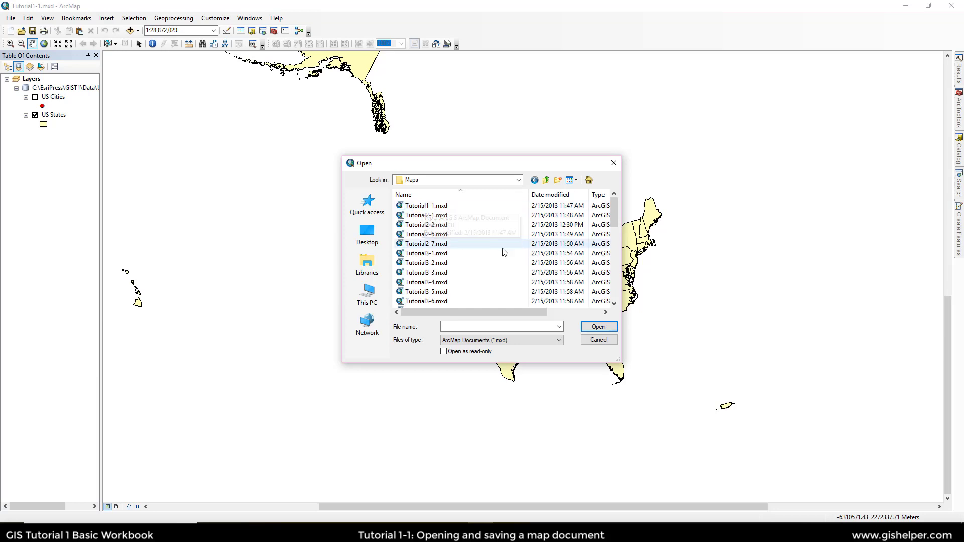
pyautogui.click(600, 341)
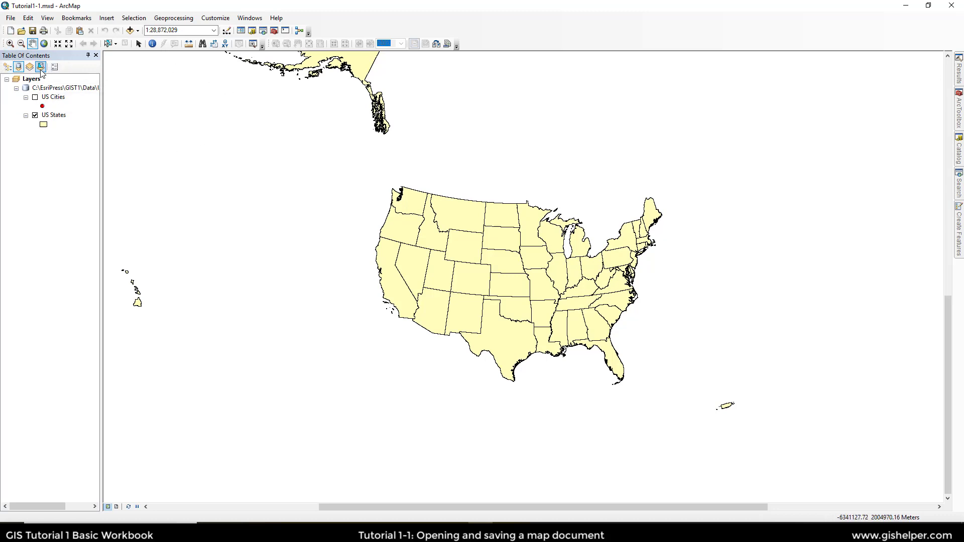
# Cycle the table of contents through drawing order, source, visibility and selection, ending on drawing order
pyautogui.click(8, 68)
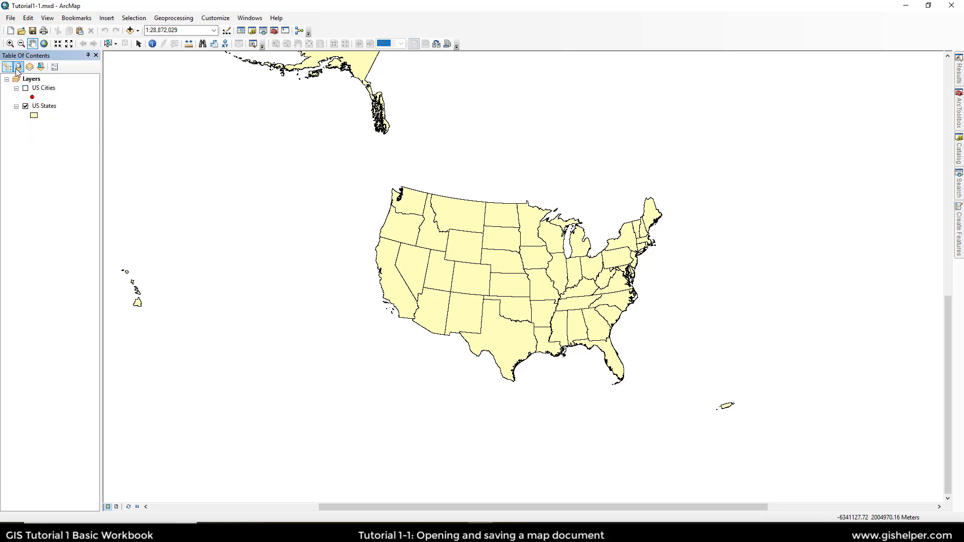
pyautogui.click(18, 68)
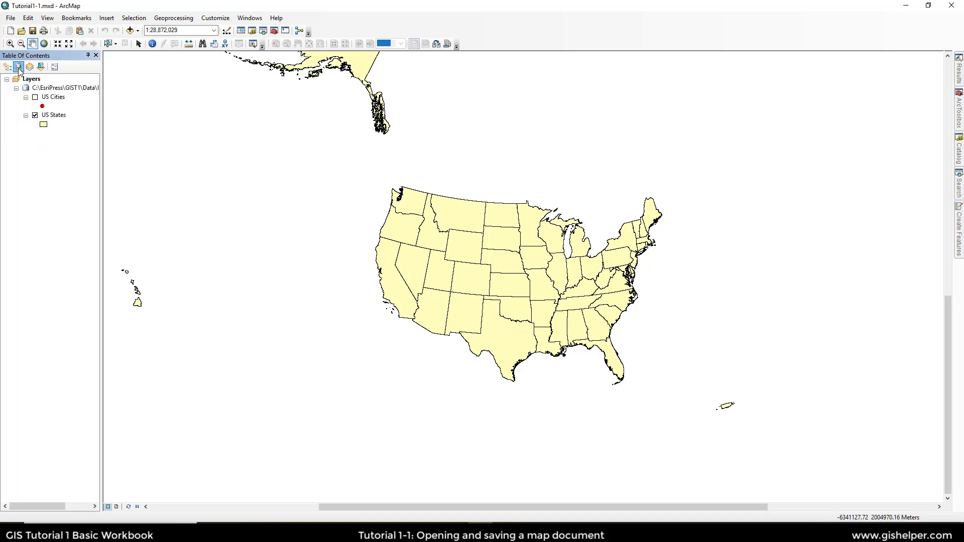
pyautogui.click(31, 67)
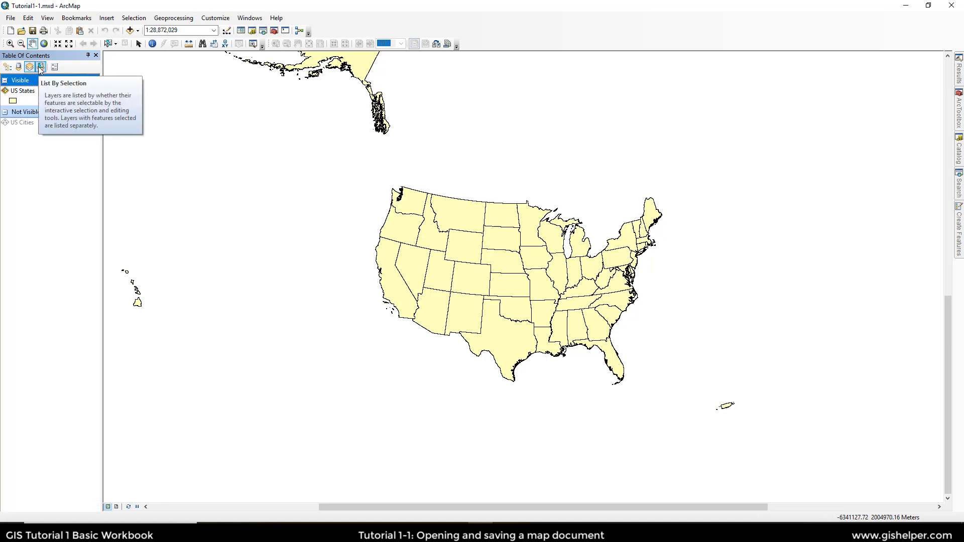
pyautogui.click(41, 68)
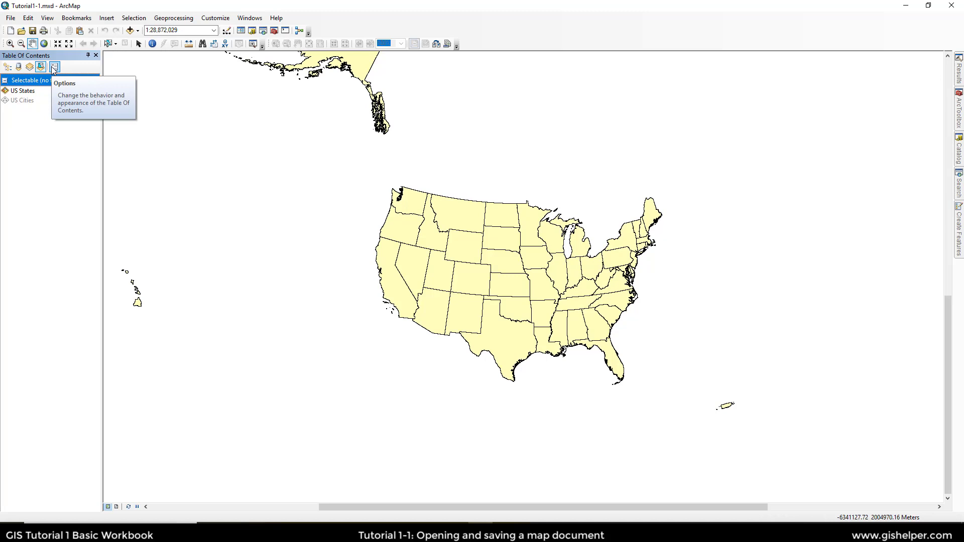
pyautogui.click(8, 68)
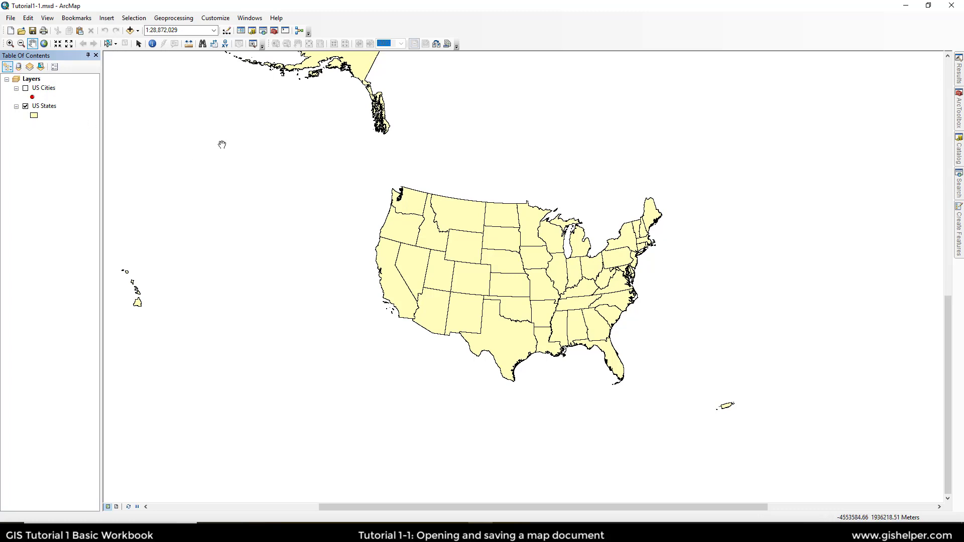
# Point Save As at the MyExercises\Chapter1 folder with the Tutorial1-1.mxd file name selected
pyautogui.click(10, 18)
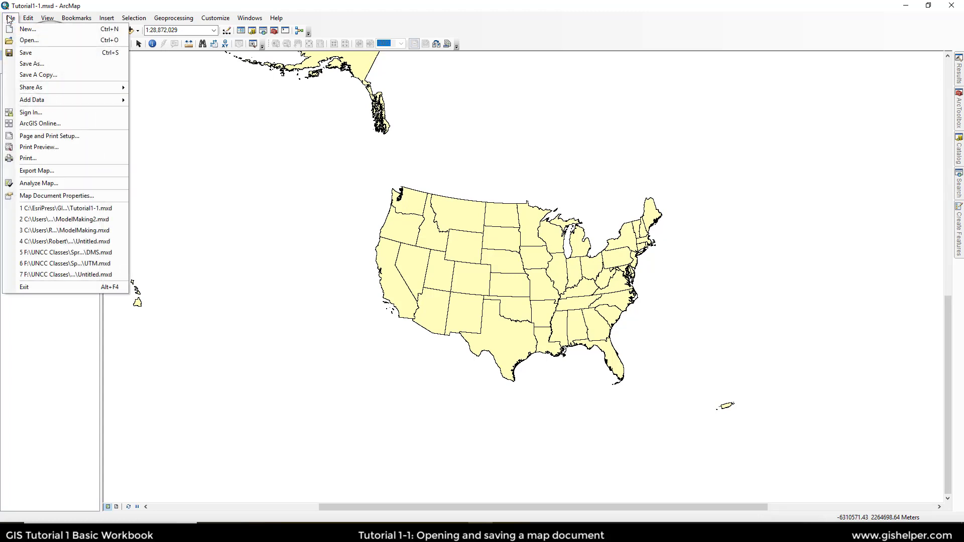
pyautogui.click(31, 64)
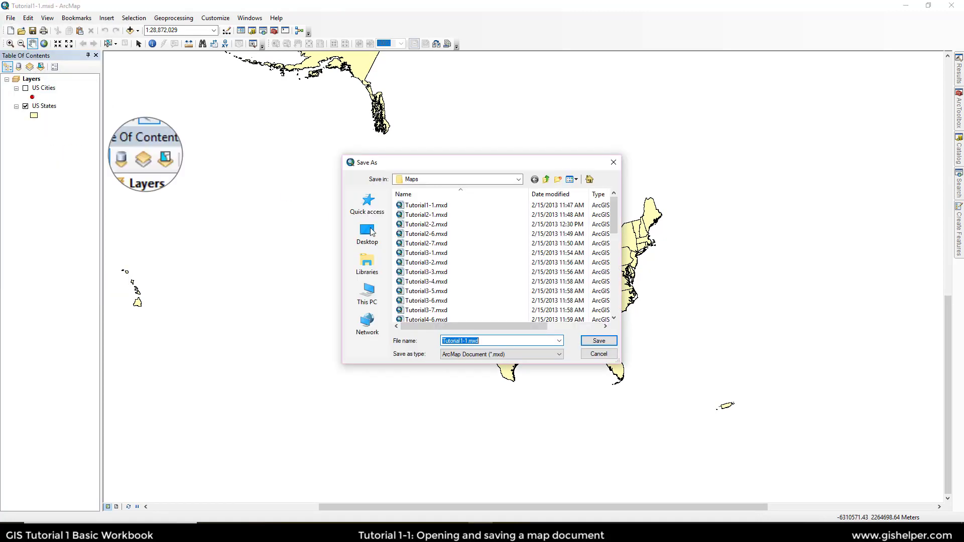
pyautogui.click(547, 179)
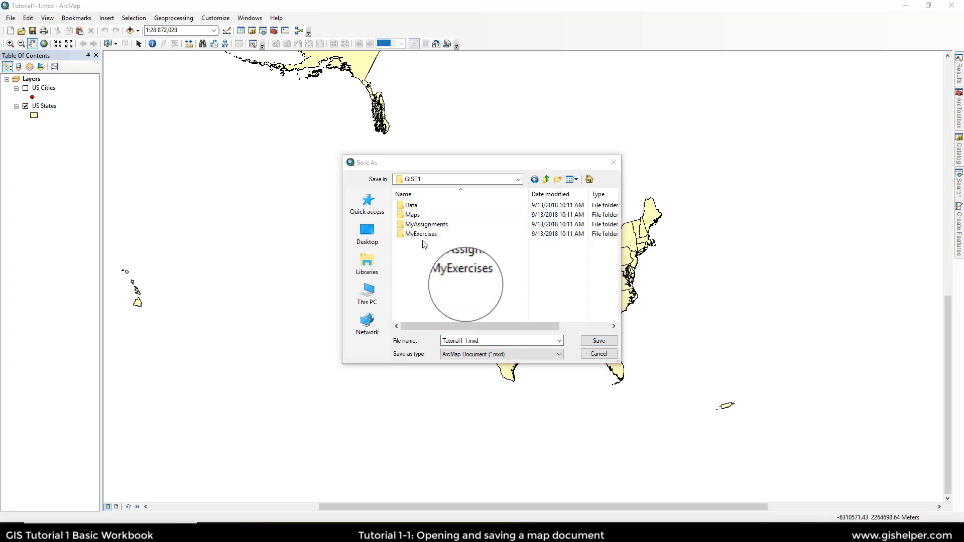
pyautogui.doubleClick(424, 234)
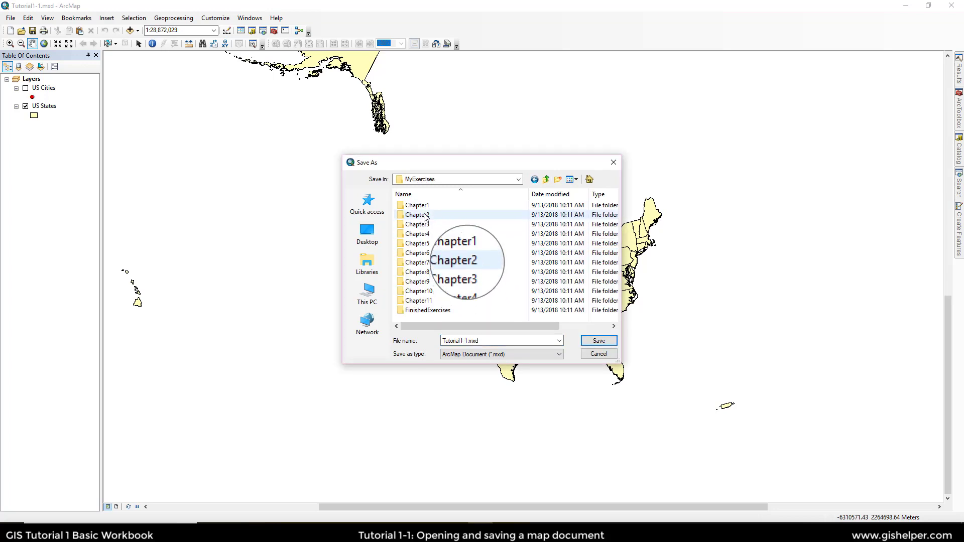
pyautogui.doubleClick(425, 206)
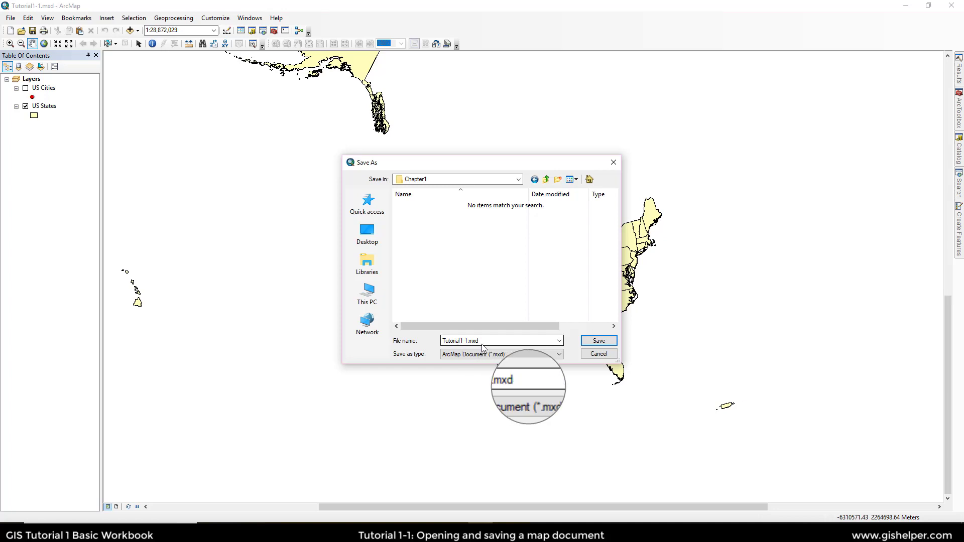
pyautogui.doubleClick(447, 342)
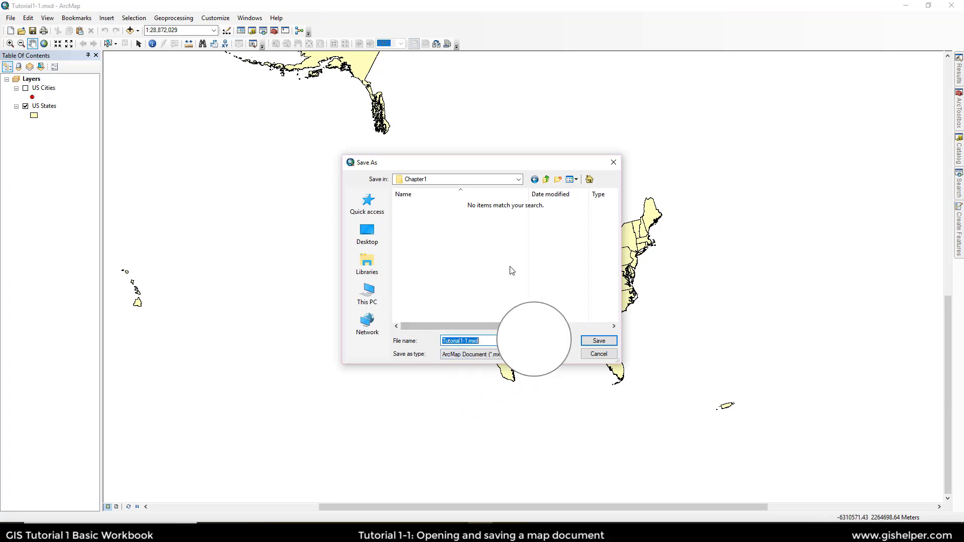
# Save Tutorial1-1.mxd into the Chapter1 folder
pyautogui.click(599, 341)
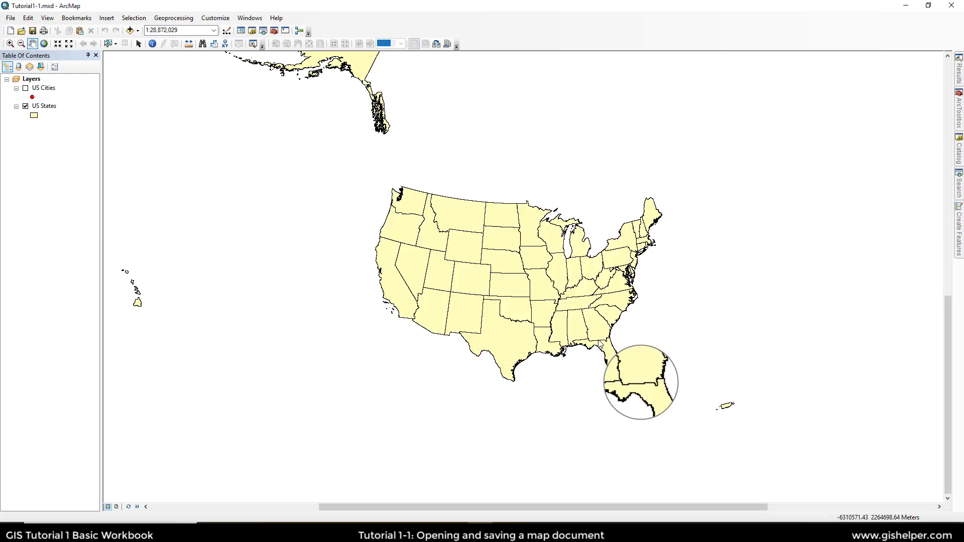
# Open the Customize window from Toolbar Options and list the File category's commands
pyautogui.click(310, 33)
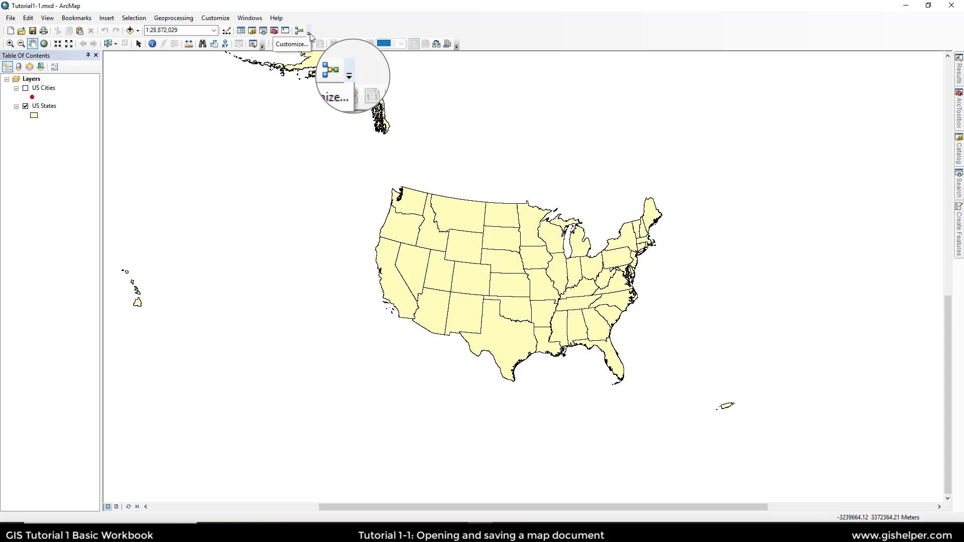
pyautogui.click(301, 44)
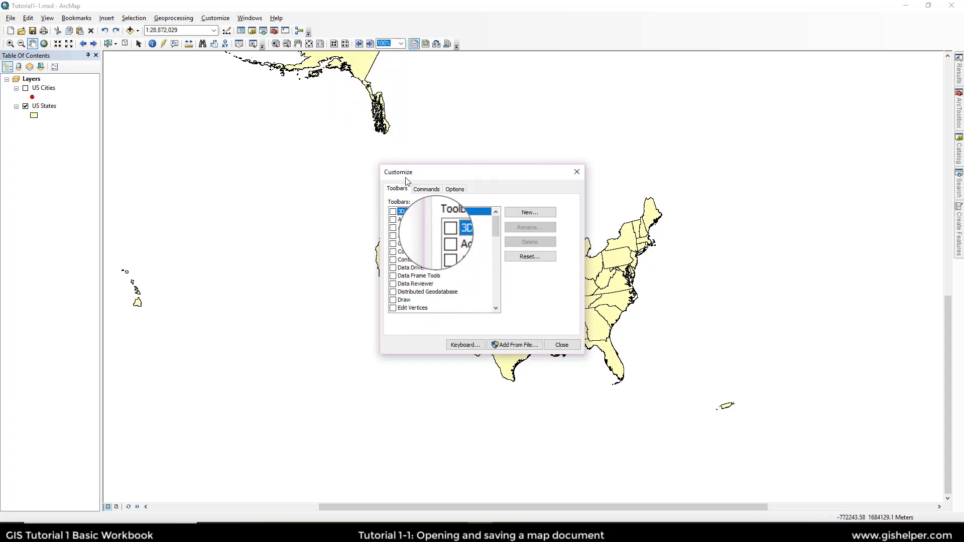
pyautogui.click(427, 189)
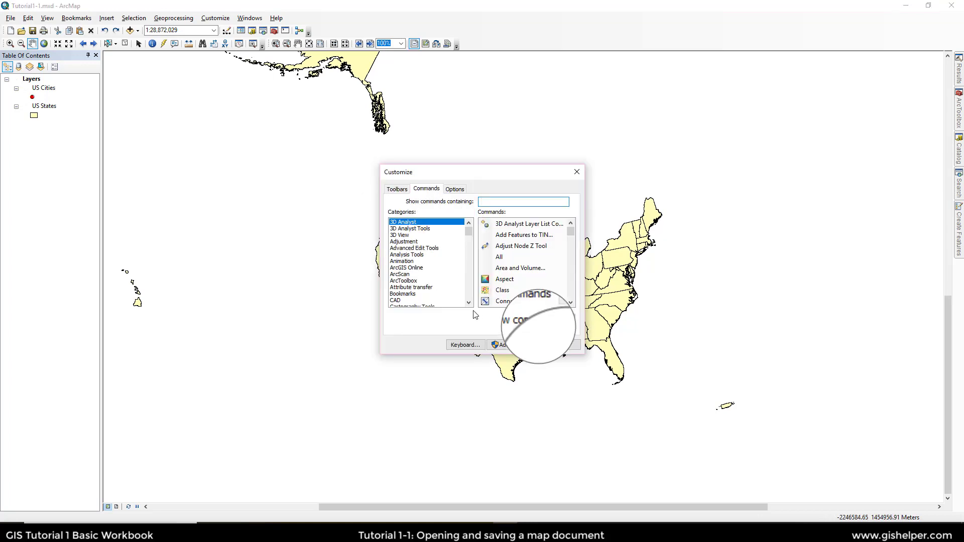
pyautogui.scroll(-5, 413, 282)
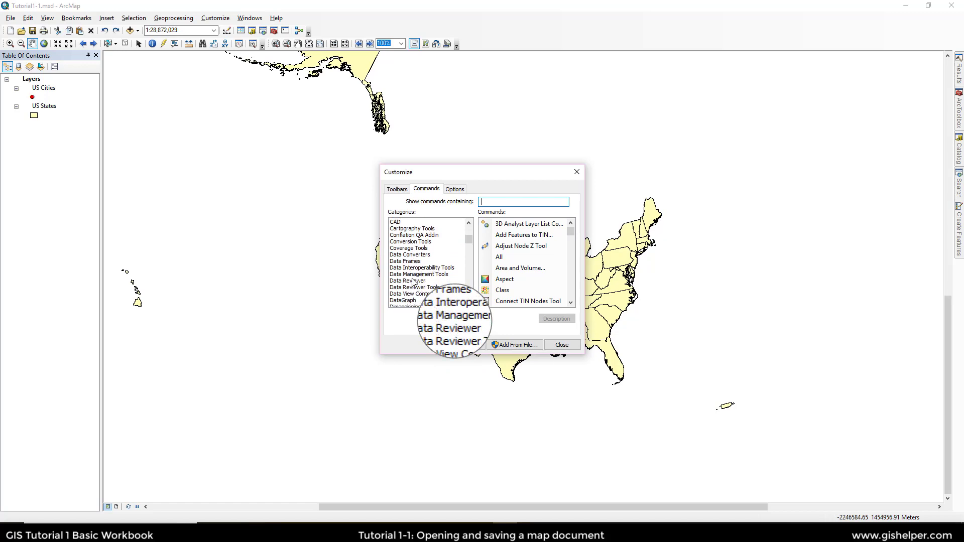
pyautogui.scroll(-3, 412, 283)
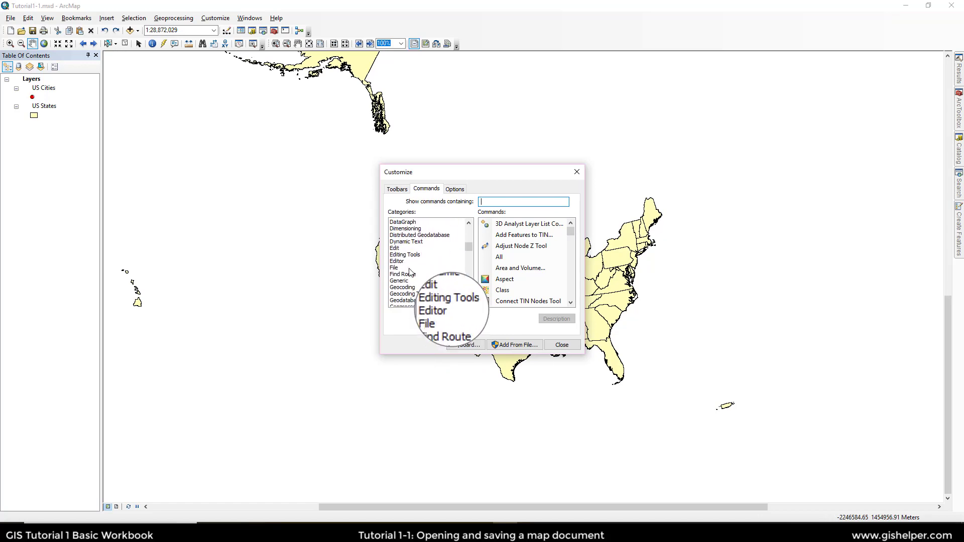
pyautogui.click(395, 268)
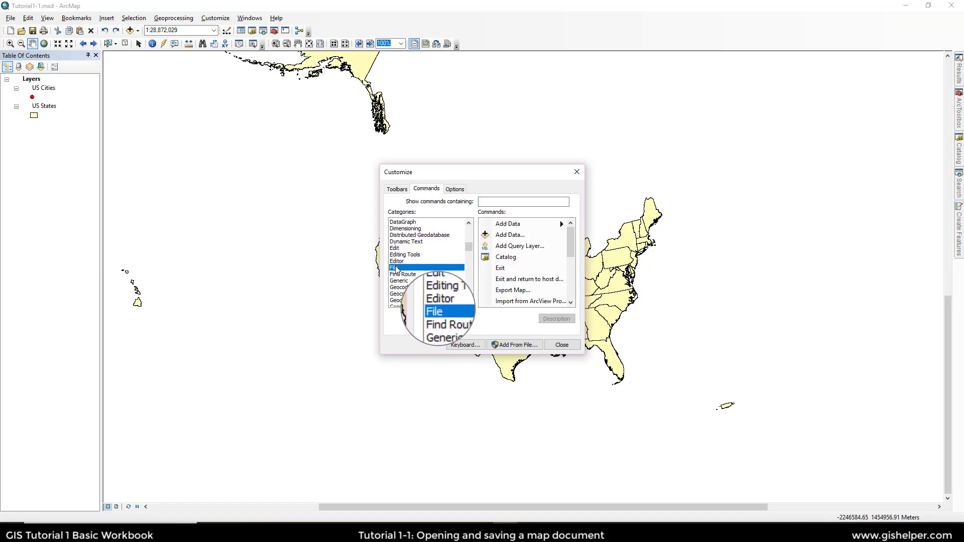
# Filter commands by 'save' and place Save As... on the Standard toolbar beside Save
pyautogui.click(507, 202)
pyautogui.write('save')
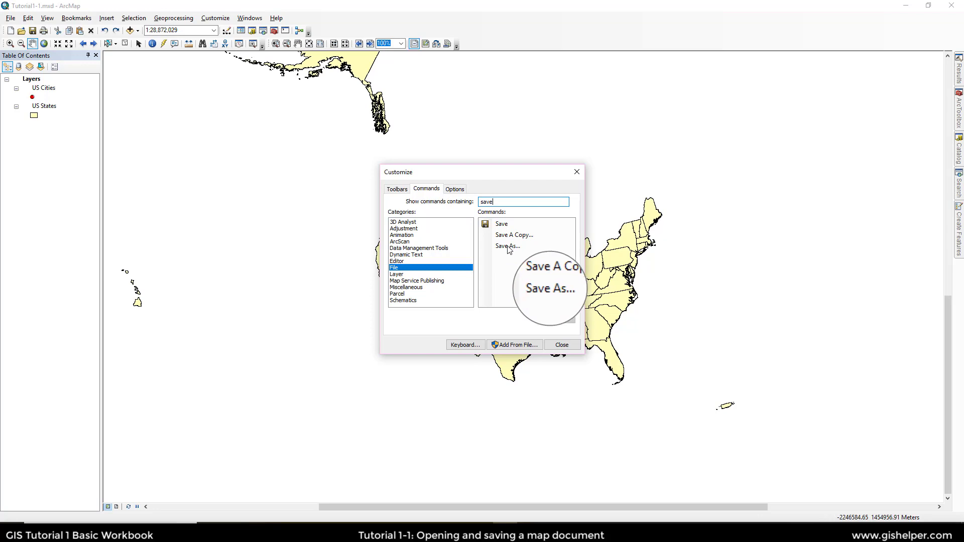
pyautogui.click(516, 246)
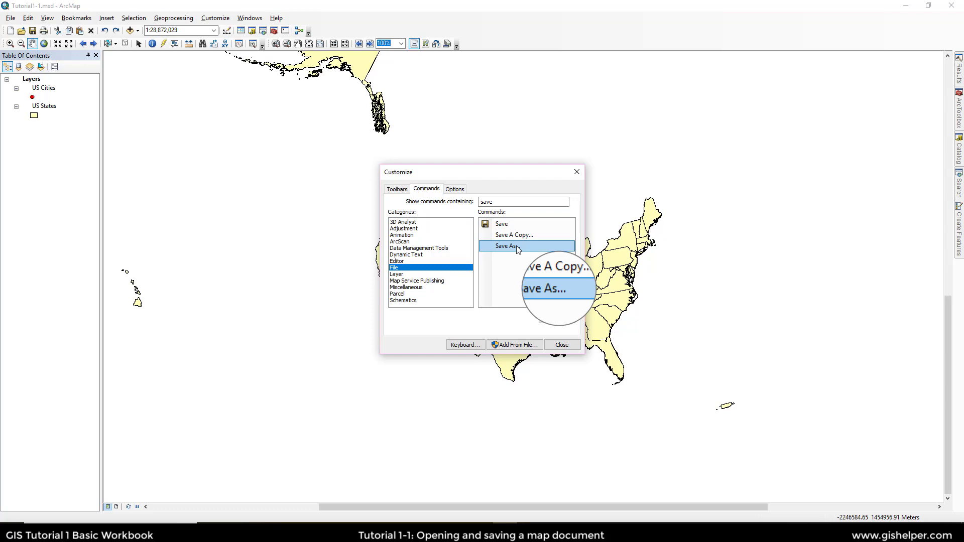
pyautogui.moveTo(516, 245); pyautogui.dragTo(43, 32)
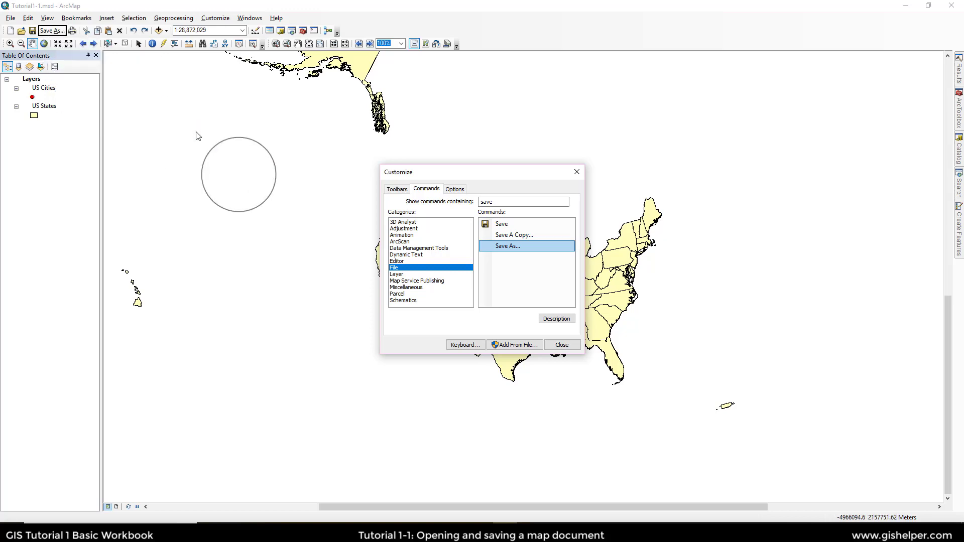
pyautogui.click(561, 345)
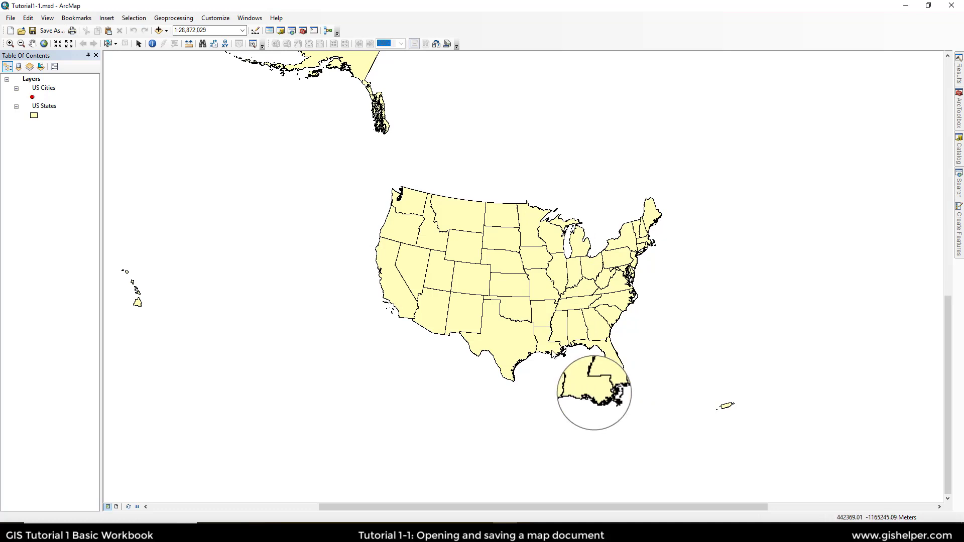
pyautogui.click(50, 31)
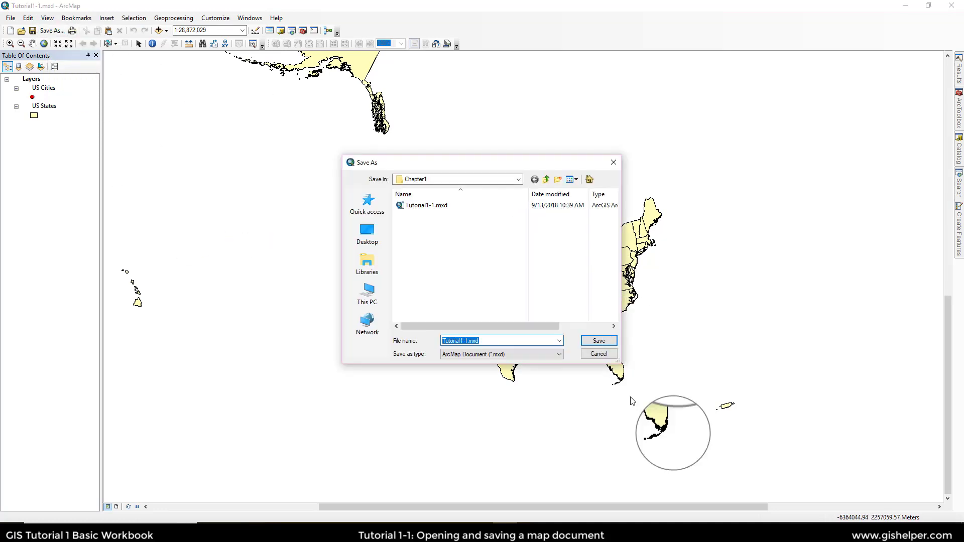
pyautogui.click(598, 354)
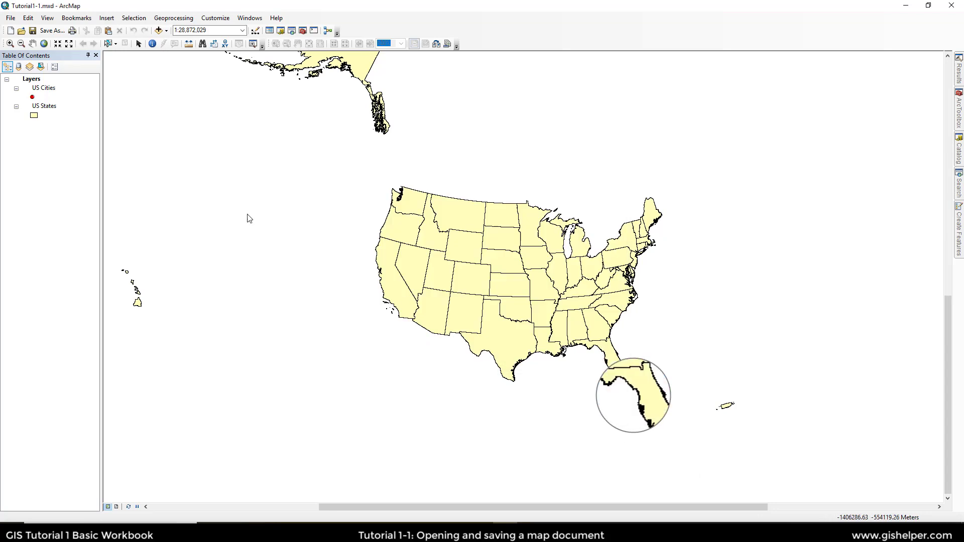
pyautogui.click(10, 18)
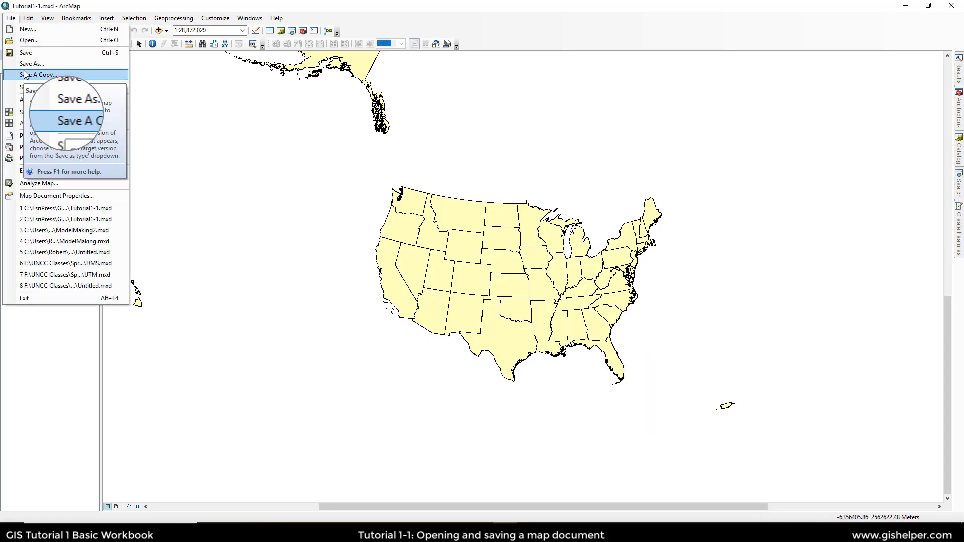
pyautogui.click(452, 5)
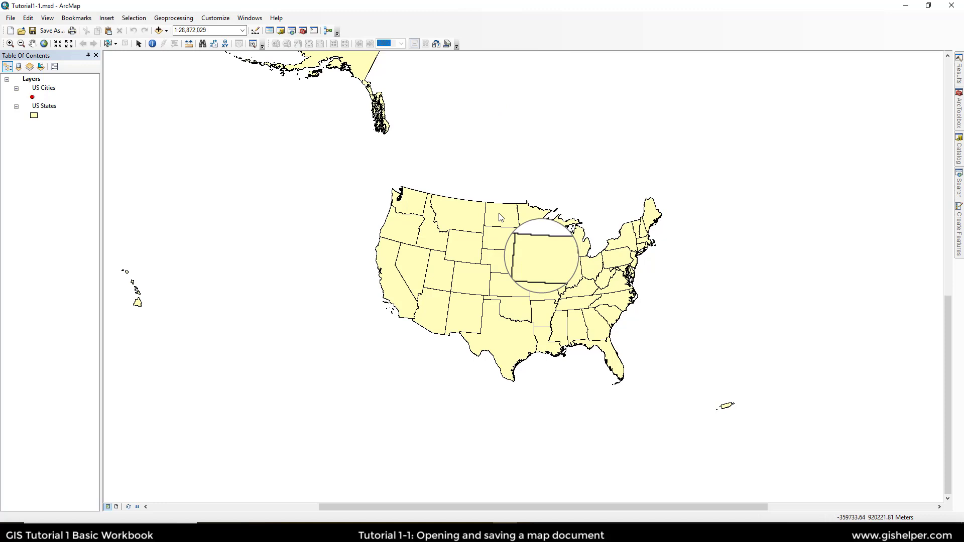